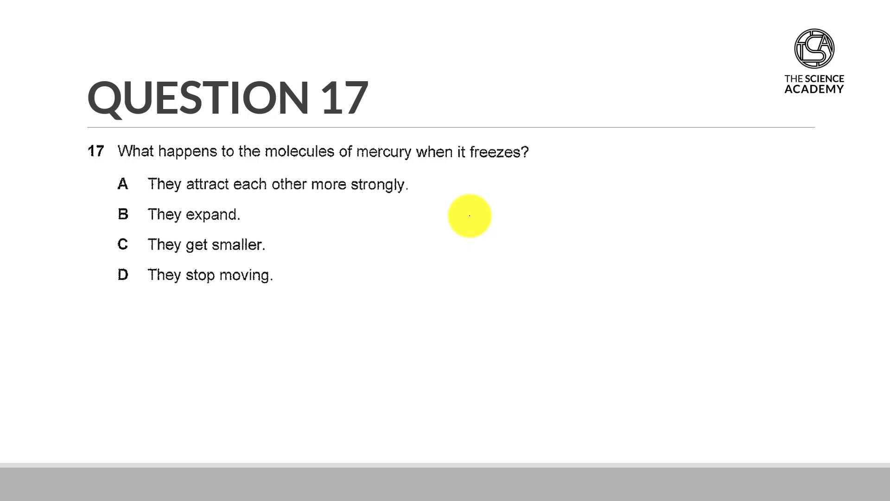
Underline 'freezes' and 'happens to the molecules' in red, with 'change of state' written alongside
mouse_move(467, 164)
mouse_down()
mouse_move(517, 162)
mouse_move(498, 185)
mouse_move(532, 188)
mouse_move(543, 206)
mouse_move(579, 181)
mouse_move(646, 183)
mouse_move(653, 171)
mouse_up()
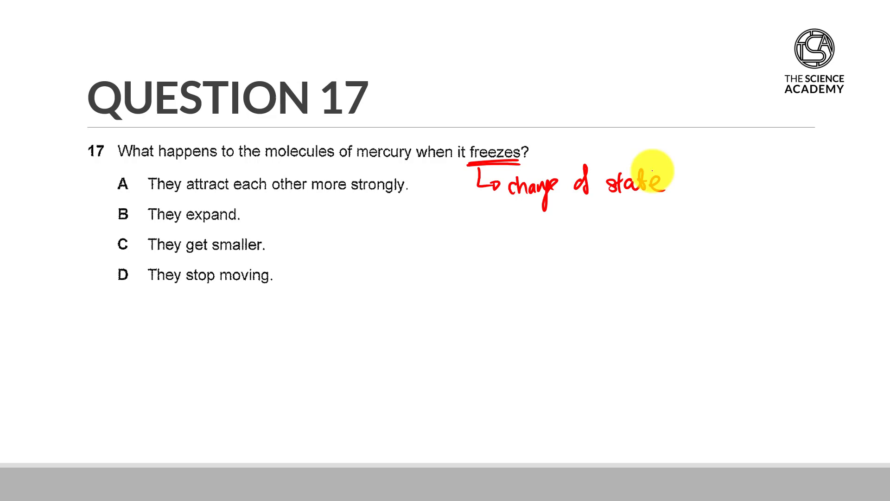
mouse_move(152, 164)
mouse_down()
mouse_move(299, 155)
mouse_move(167, 158)
mouse_up()
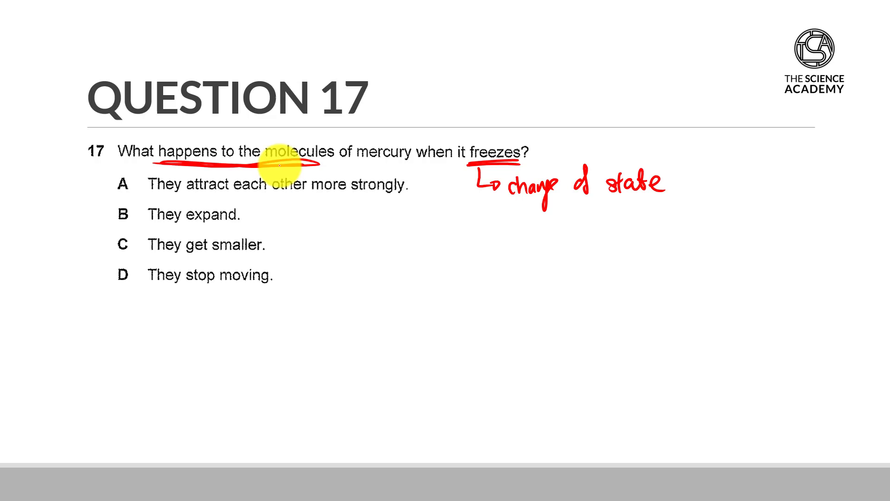
Mark options B, C and D with red X marks and circle option A as the answer
mouse_move(115, 207)
mouse_down()
mouse_move(132, 221)
mouse_move(115, 224)
mouse_move(134, 252)
mouse_up()
drag(133, 238, 118, 253)
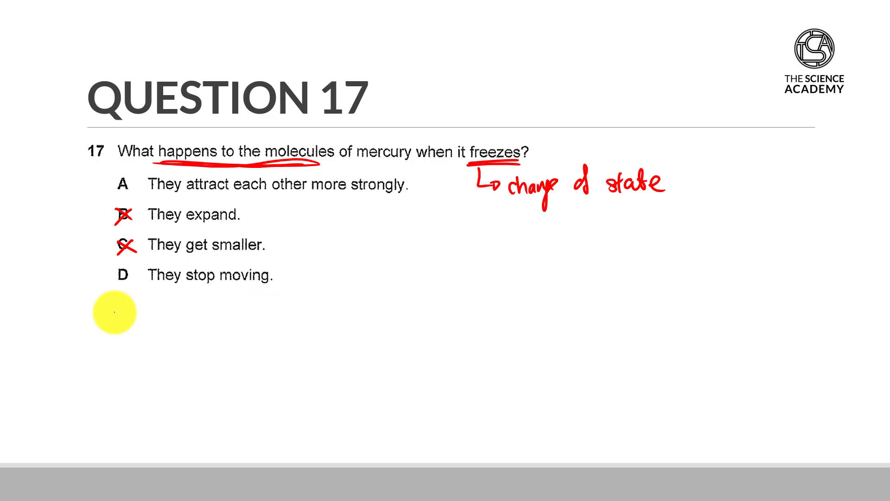
mouse_move(133, 266)
mouse_down()
mouse_move(113, 291)
mouse_move(139, 285)
mouse_up()
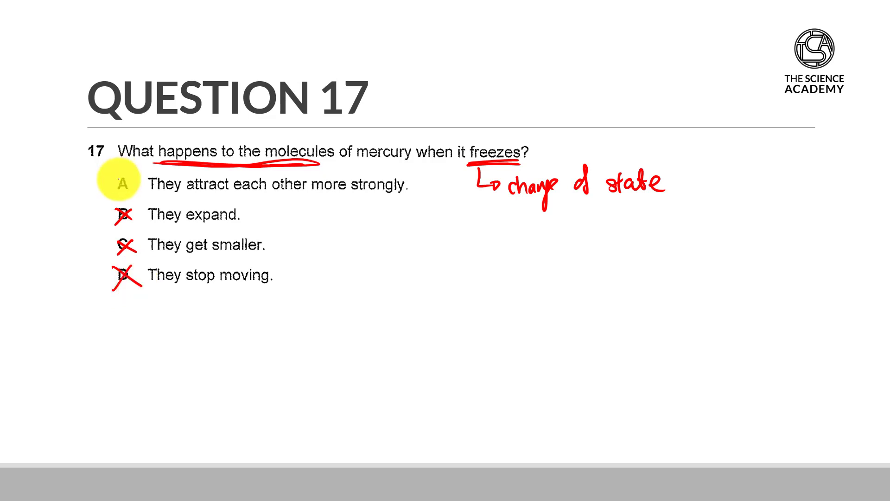
mouse_move(121, 171)
mouse_down()
mouse_move(117, 187)
mouse_move(116, 172)
mouse_up()
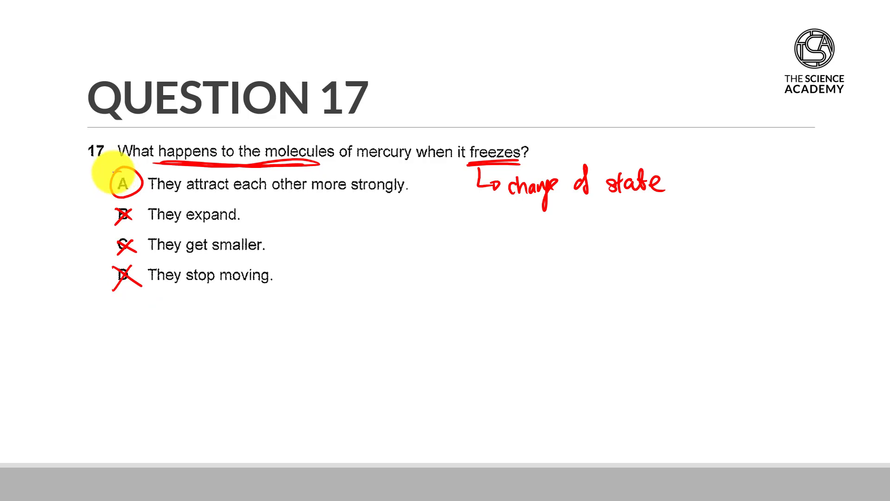
Draw a red arrow from option A to the handwritten note 'Freezing + Condensation + deposition'
mouse_move(306, 200)
mouse_down()
mouse_move(317, 292)
mouse_move(340, 293)
mouse_up()
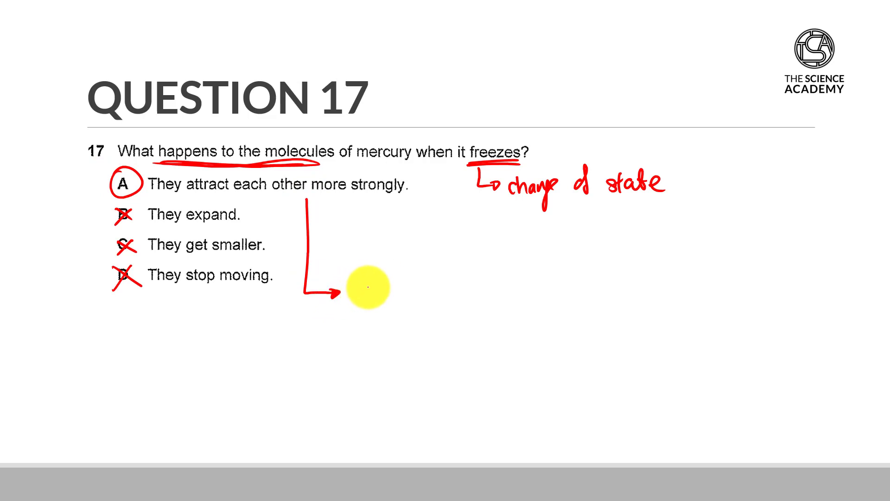
mouse_move(358, 287)
mouse_down()
mouse_move(390, 302)
mouse_move(437, 290)
mouse_move(440, 304)
mouse_move(507, 299)
mouse_move(522, 288)
mouse_move(521, 301)
mouse_move(566, 272)
mouse_move(577, 292)
mouse_move(667, 280)
mouse_move(687, 293)
mouse_up()
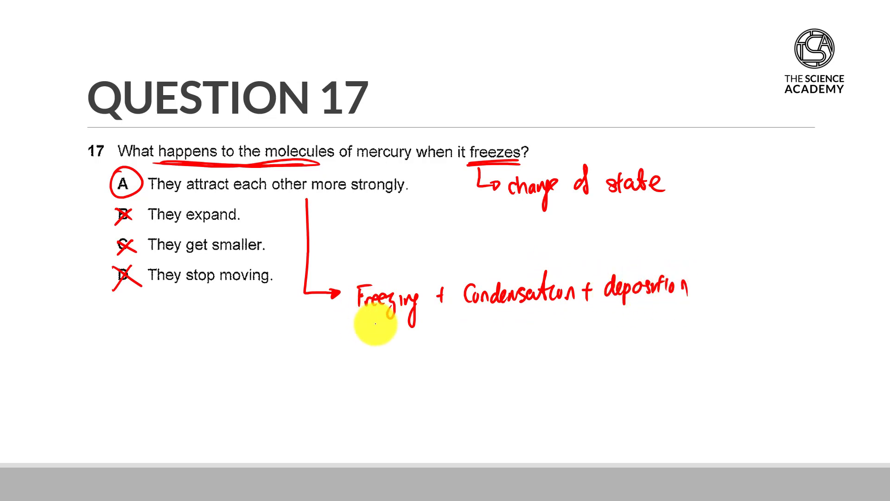